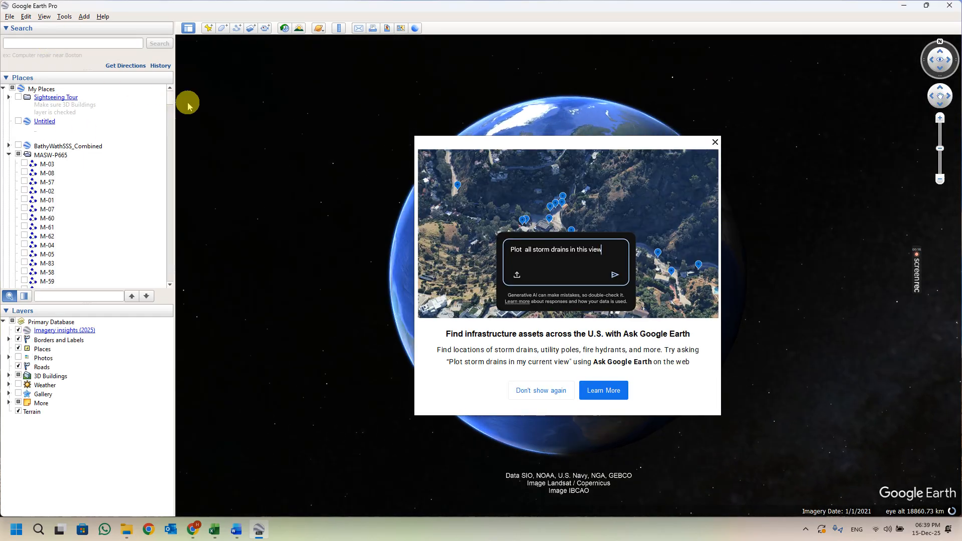
Dismiss the startup tip and search the map for "sukhybarat golg mine".
left_click(715, 143)
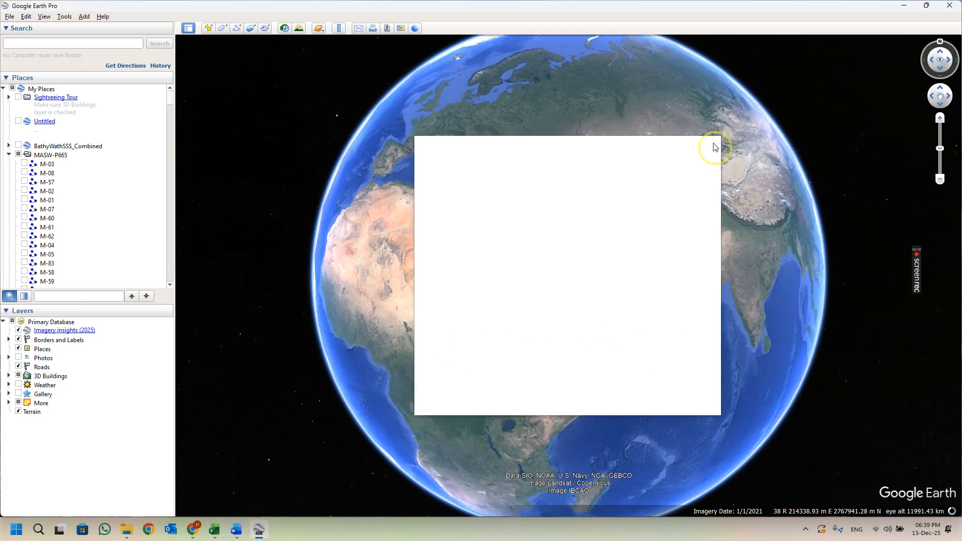
left_click(34, 44)
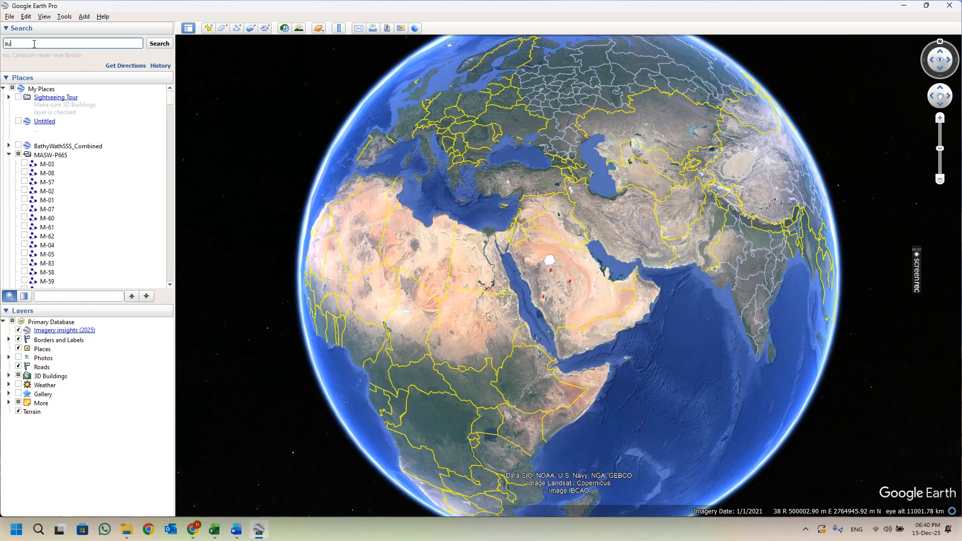
type("khybaral")
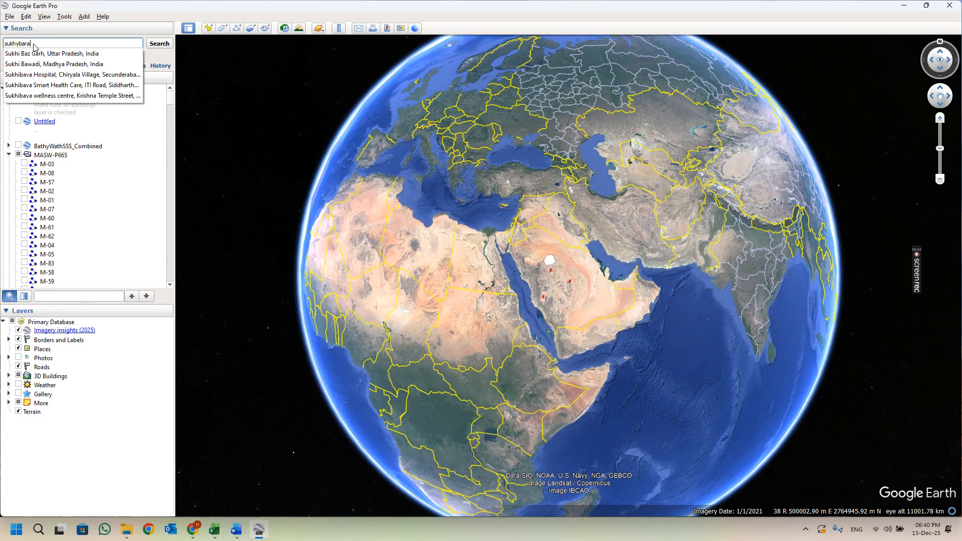
key("BackSpace")
type("t golg mine")
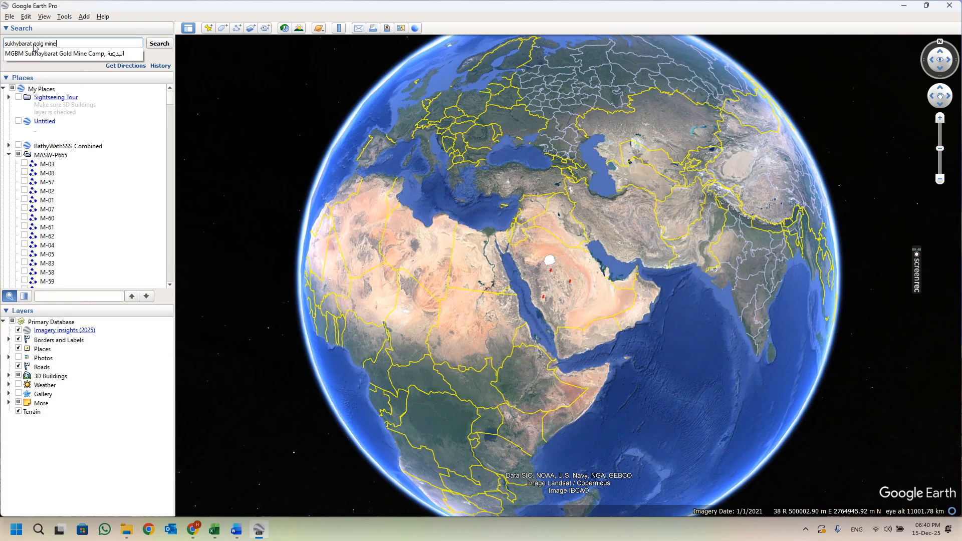
left_click(158, 44)
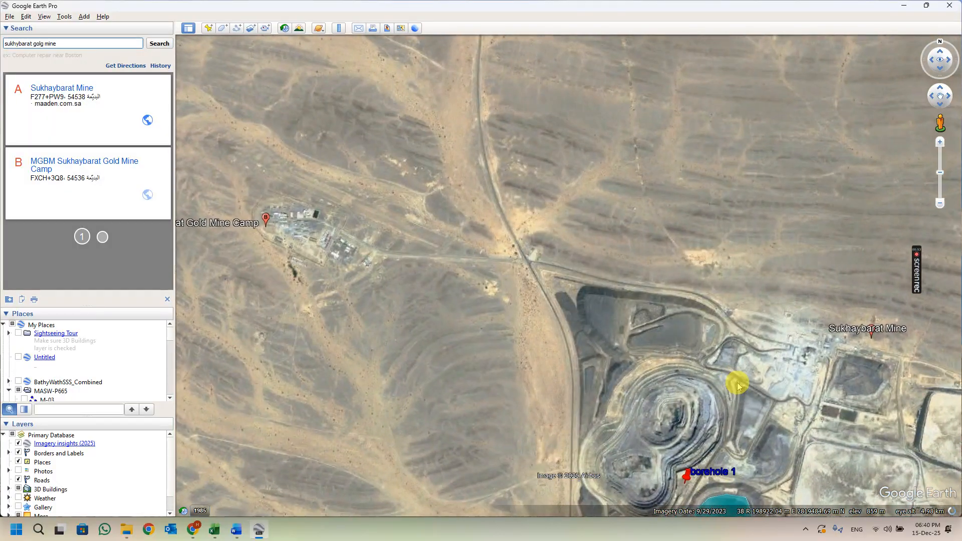
Add a new placemark at the western edge of the northeastern tailings pond, at about 200156 m E, 2818880 m N in zone 38 R.
left_click_drag(738, 385, 583, 154)
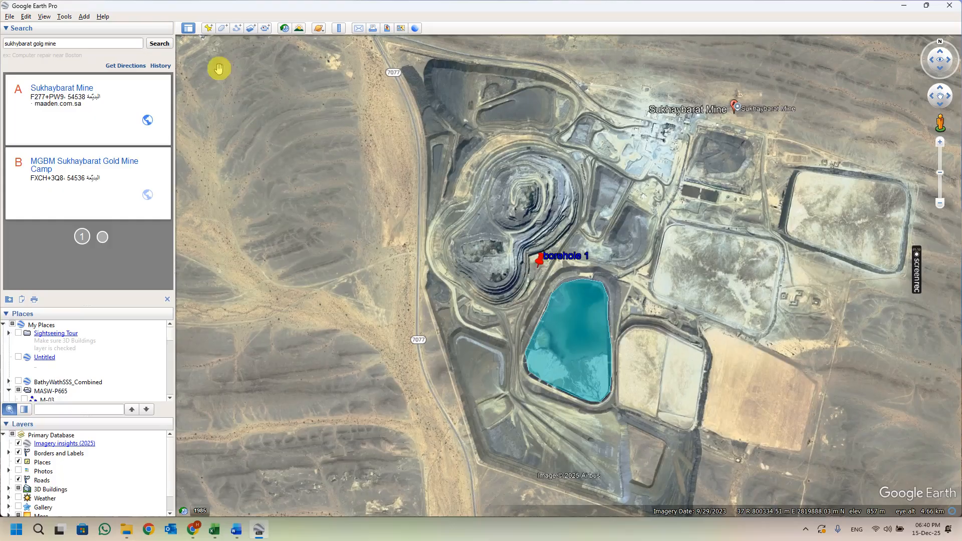
left_click(209, 29)
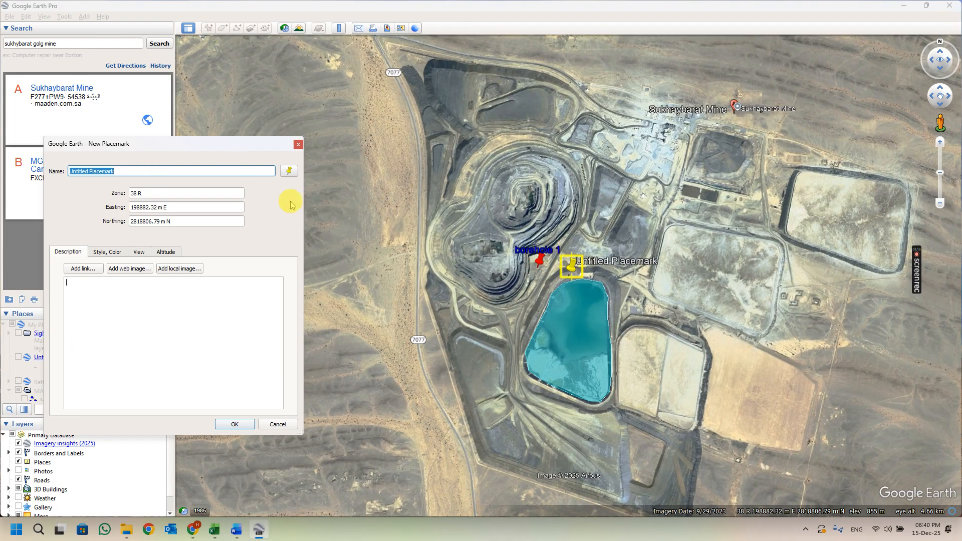
left_click(574, 271)
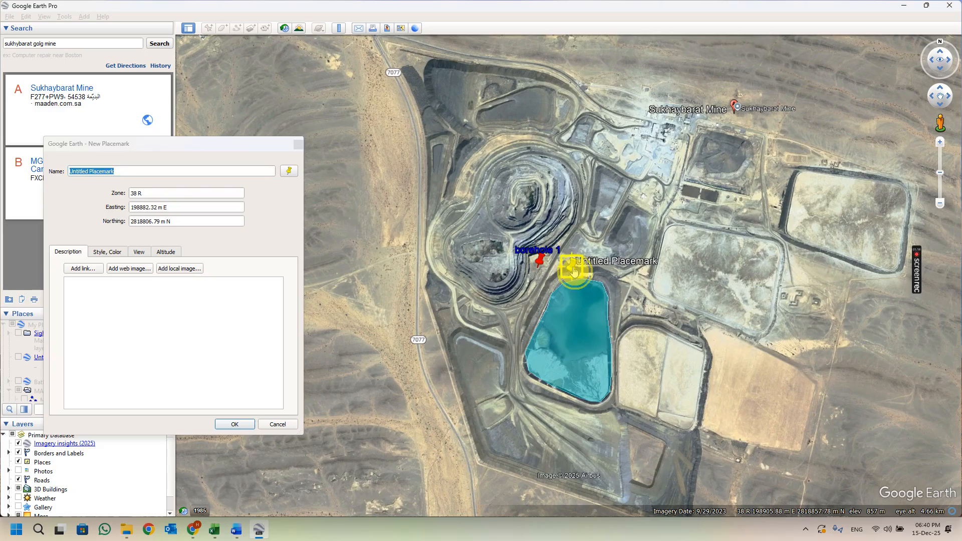
left_click_drag(574, 271, 798, 262)
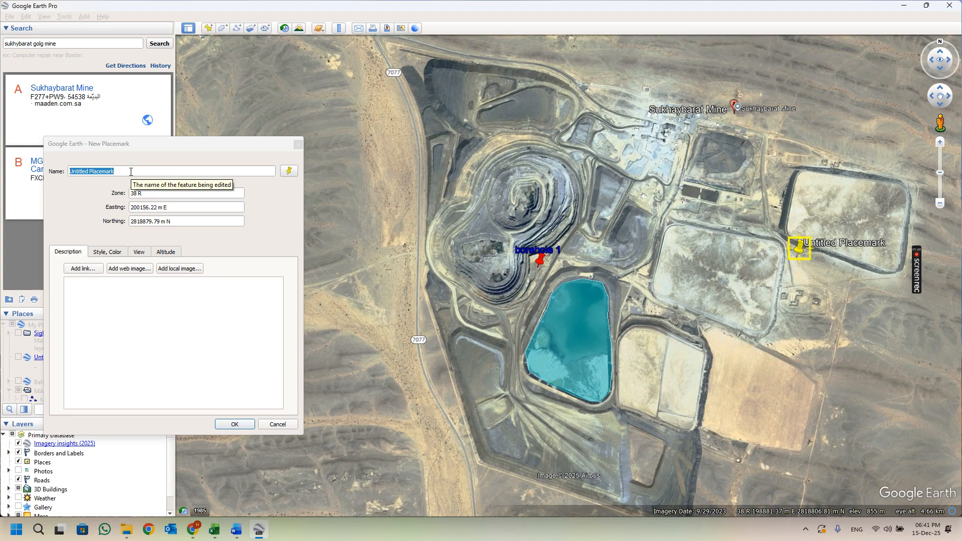
Name the new placemark "borehole 2" in place of its default name.
left_click(131, 172)
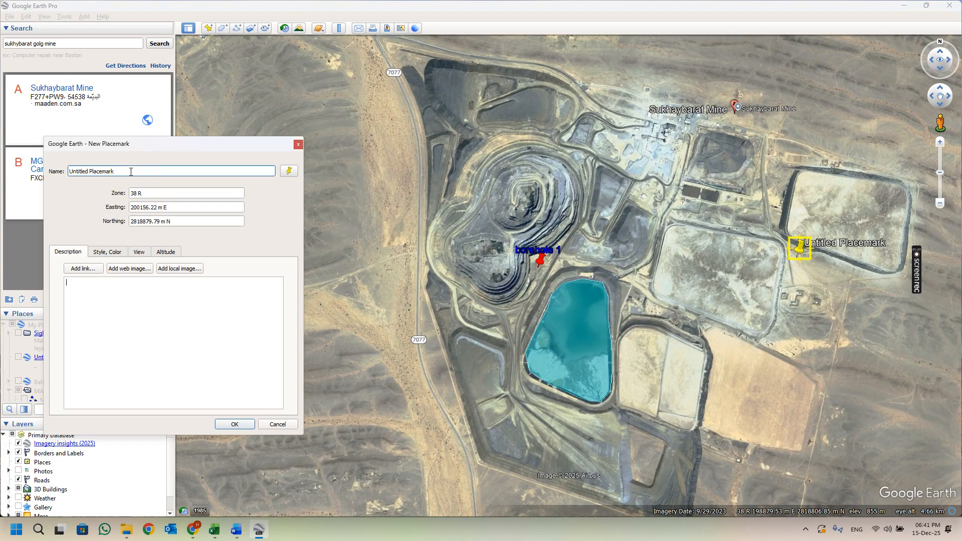
key("BackSpace")
key("BackSpace")
key("BackSpace")
key("BackSpace")
key("BackSpace")
key("BackSpace")
key("BackSpace")
key("BackSpace")
key("BackSpace")
key("BackSpace")
key("BackSpace")
key("BackSpace")
key("BackSpace")
key("BackSpace")
key("BackSpace")
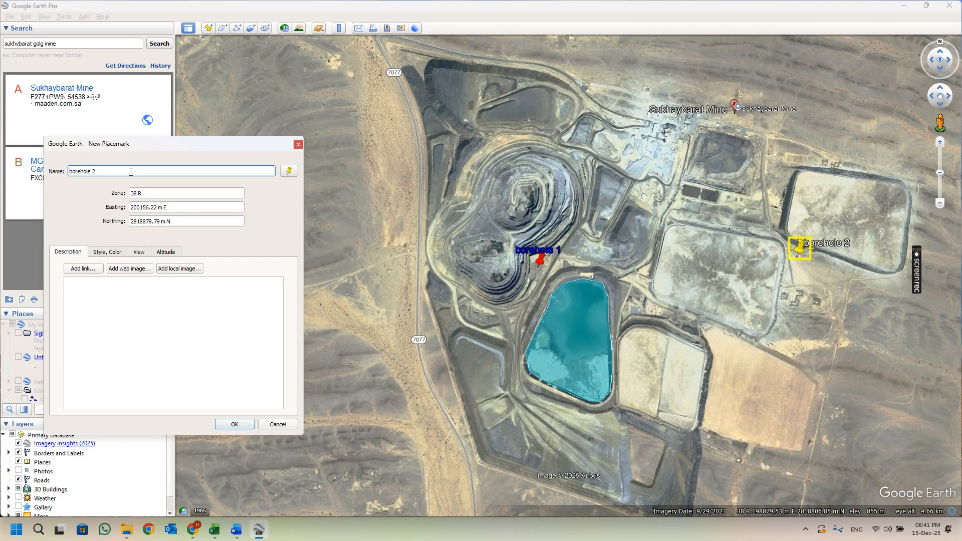
left_click(153, 208)
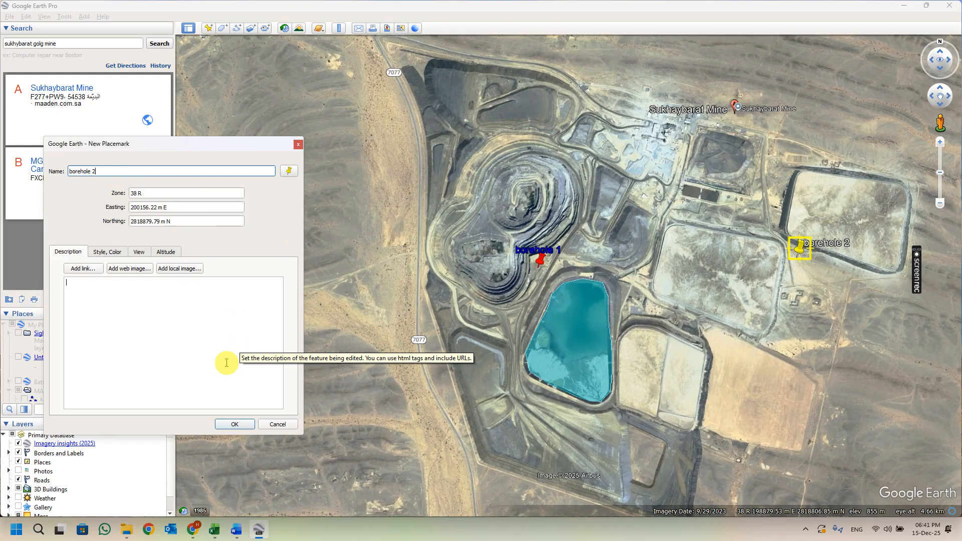
Set the label color of the borehole 2 placemark to green, #00aa00.
left_click(106, 255)
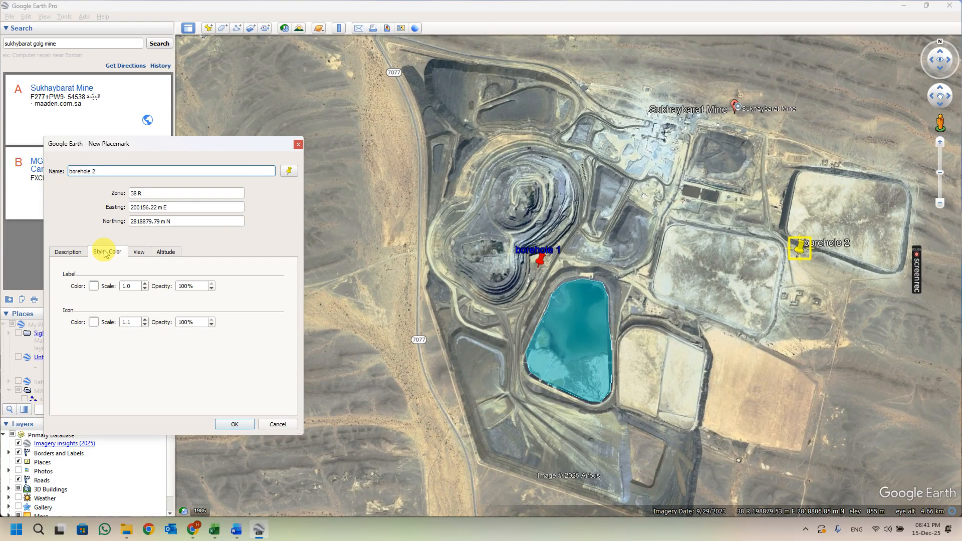
left_click(93, 287)
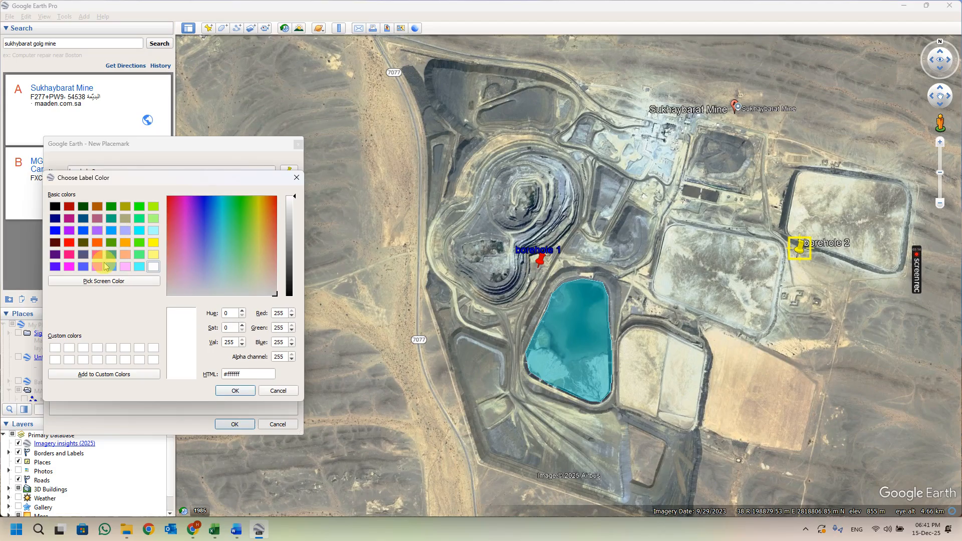
left_click(111, 207)
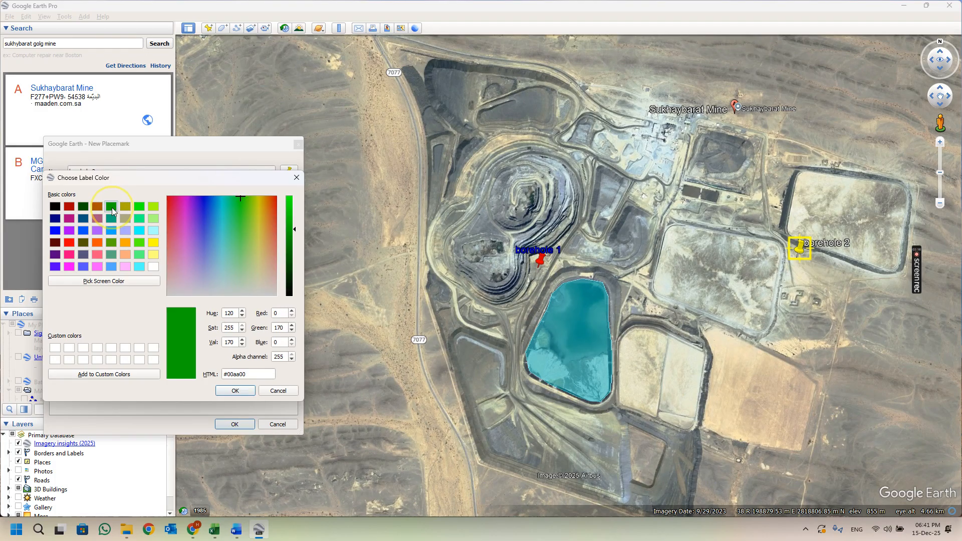
left_click(235, 390)
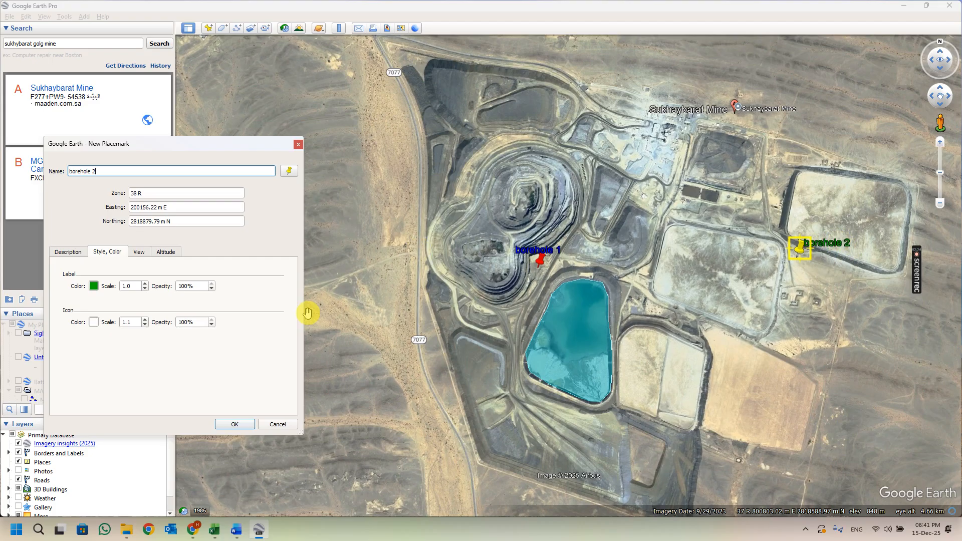
Set the icon color of the borehole 2 placemark to dark red and save the placemark.
left_click(93, 323)
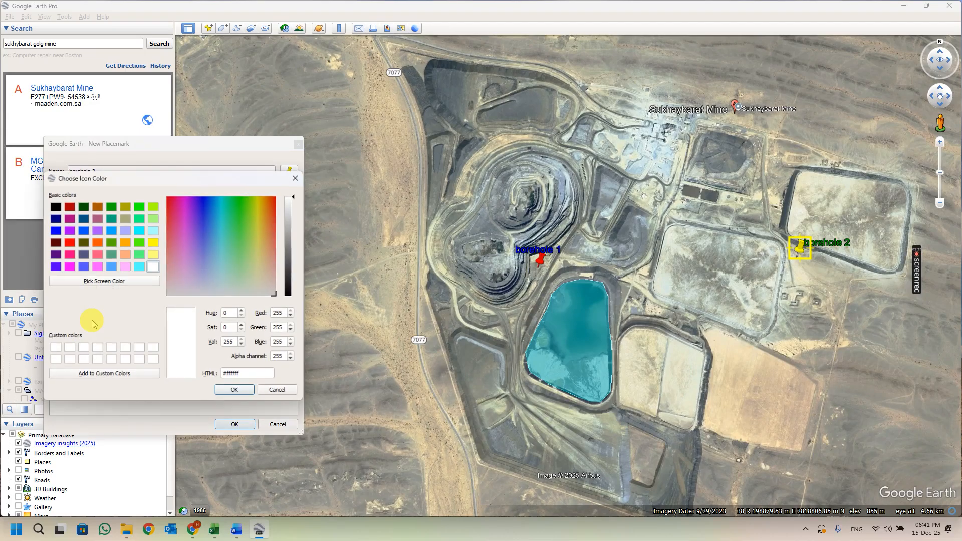
left_click(55, 244)
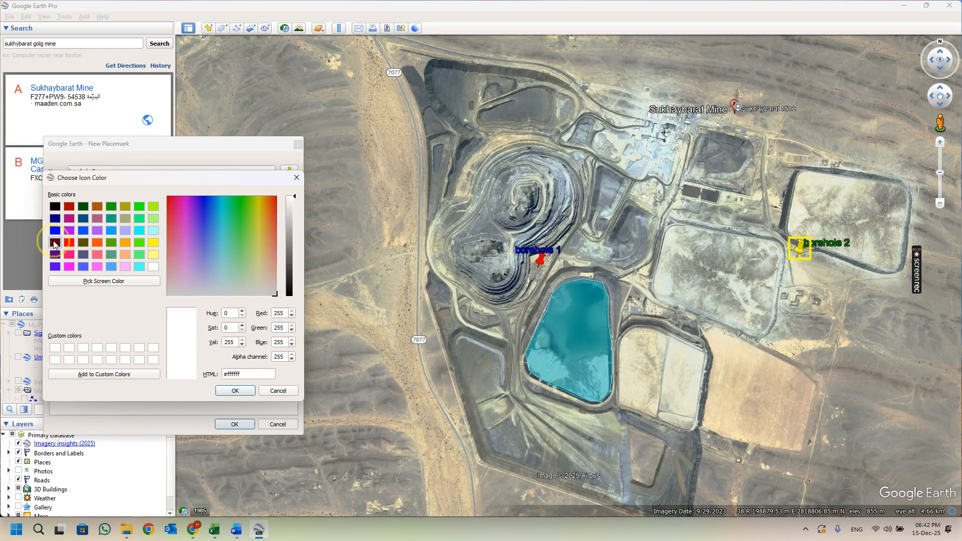
left_click(234, 391)
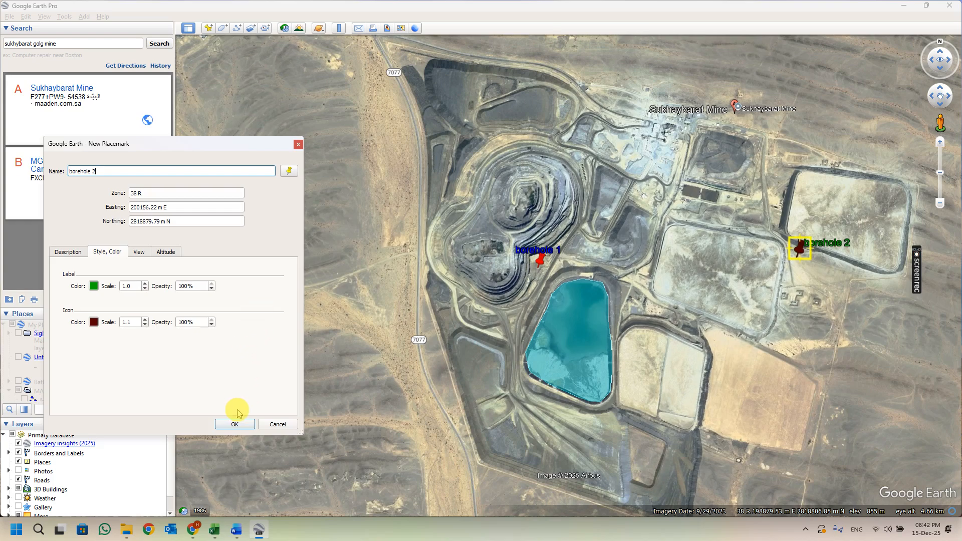
left_click(234, 425)
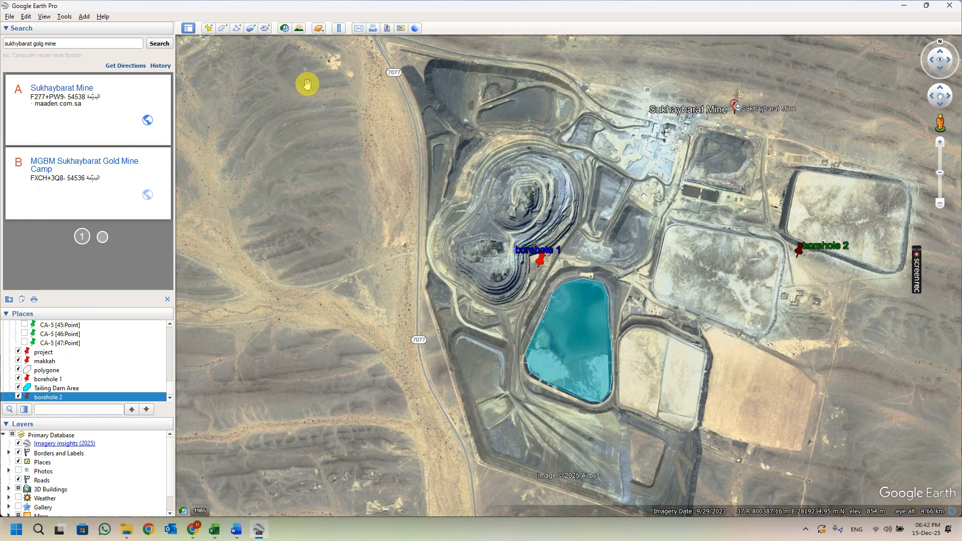
Draw a new twelve-point polygon tracing the outline of the pale tailings pond just west of the borehole 2 placemark.
left_click(223, 29)
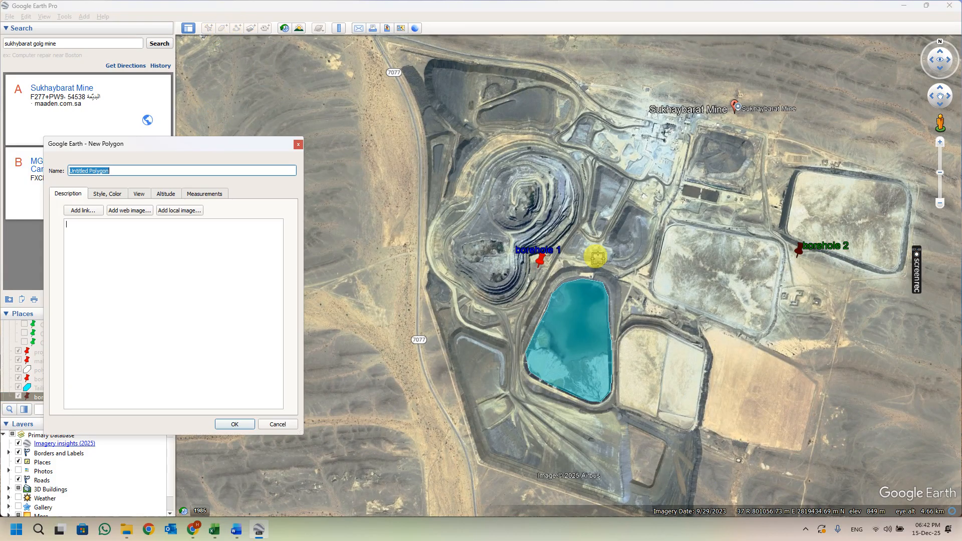
left_click(654, 291)
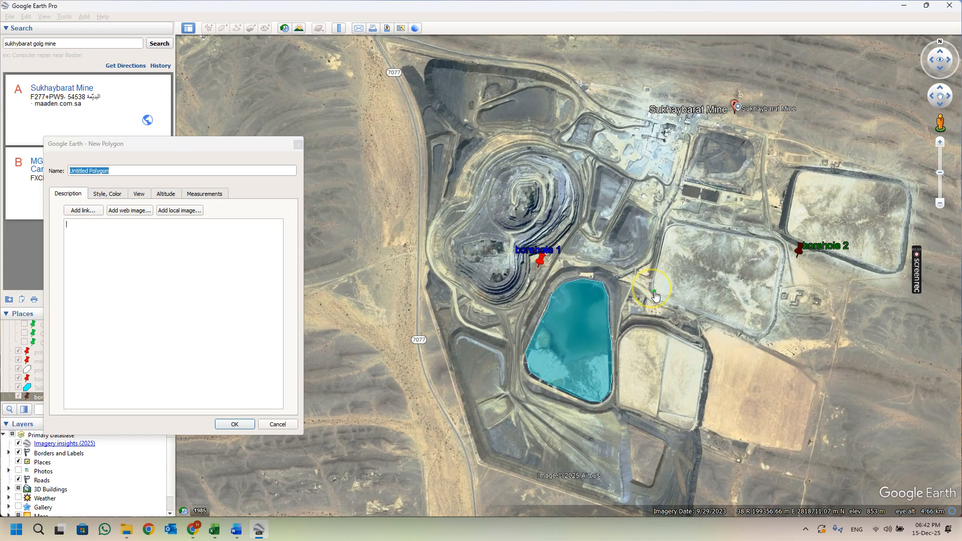
left_click(656, 274)
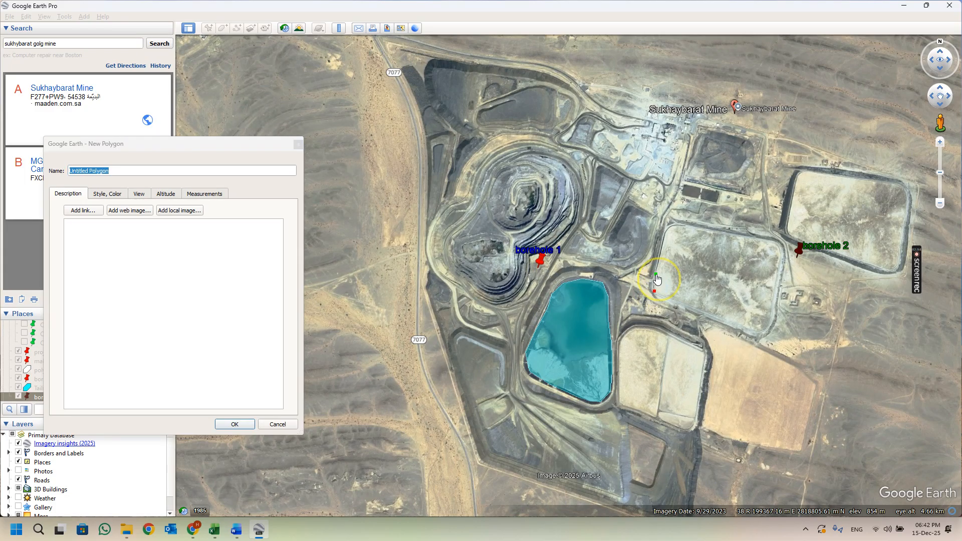
left_click(664, 246)
left_click(668, 228)
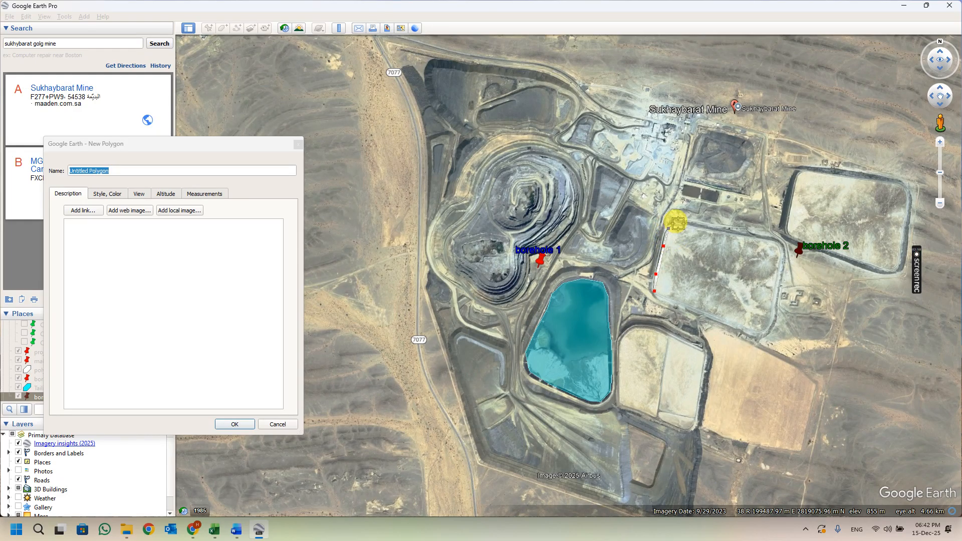
left_click(678, 224)
left_click(712, 232)
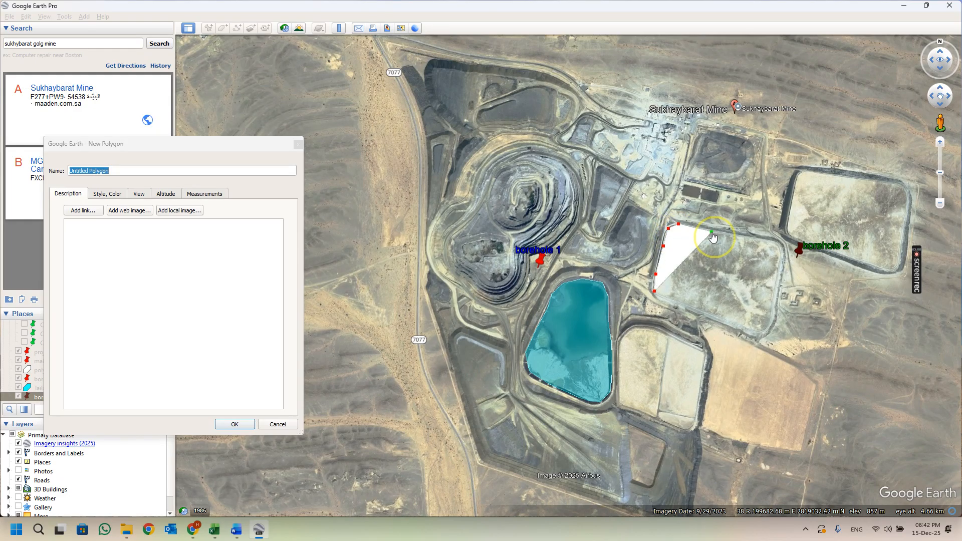
left_click(771, 242)
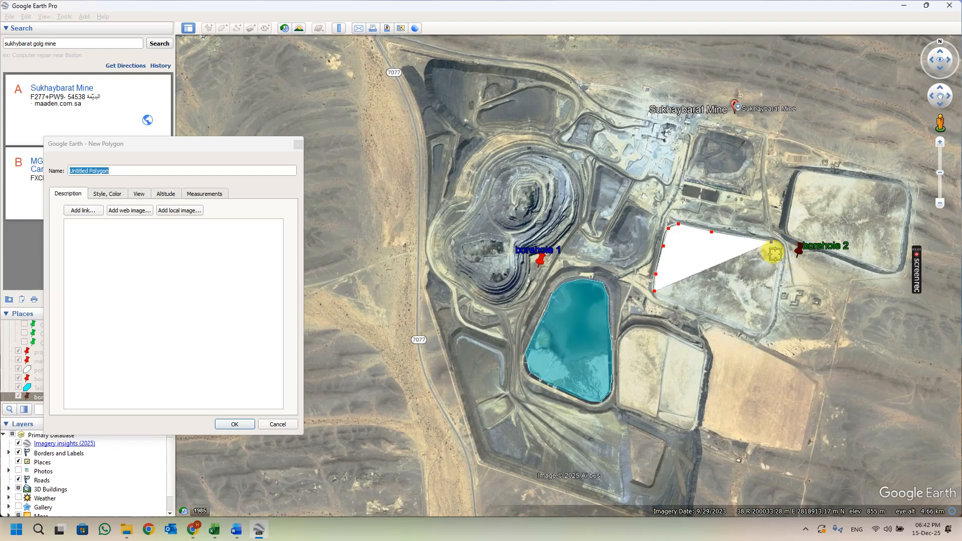
left_click(782, 257)
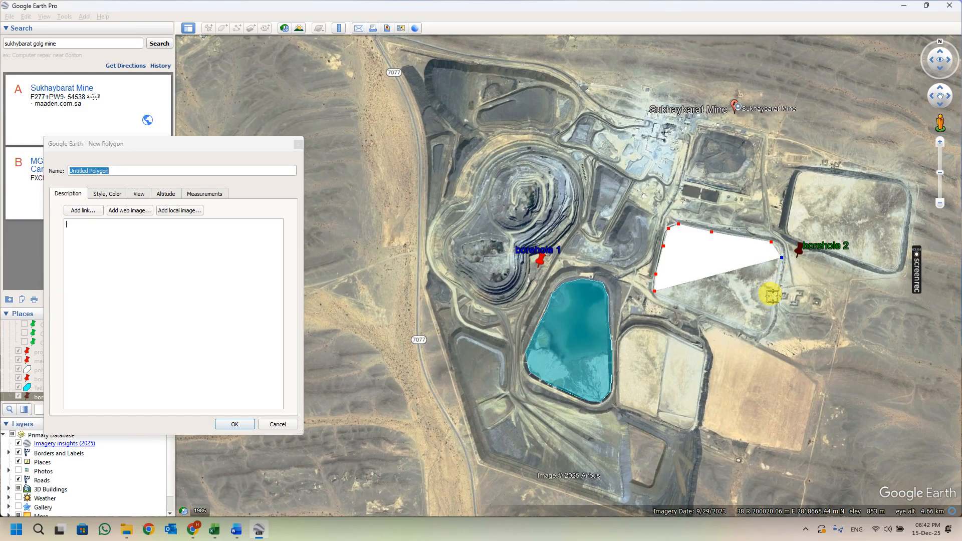
left_click(775, 299)
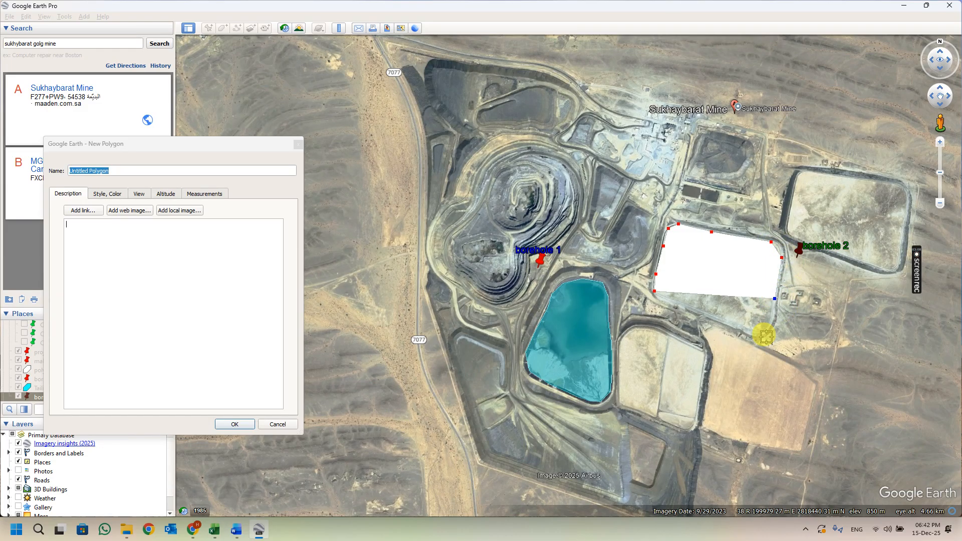
left_click(769, 326)
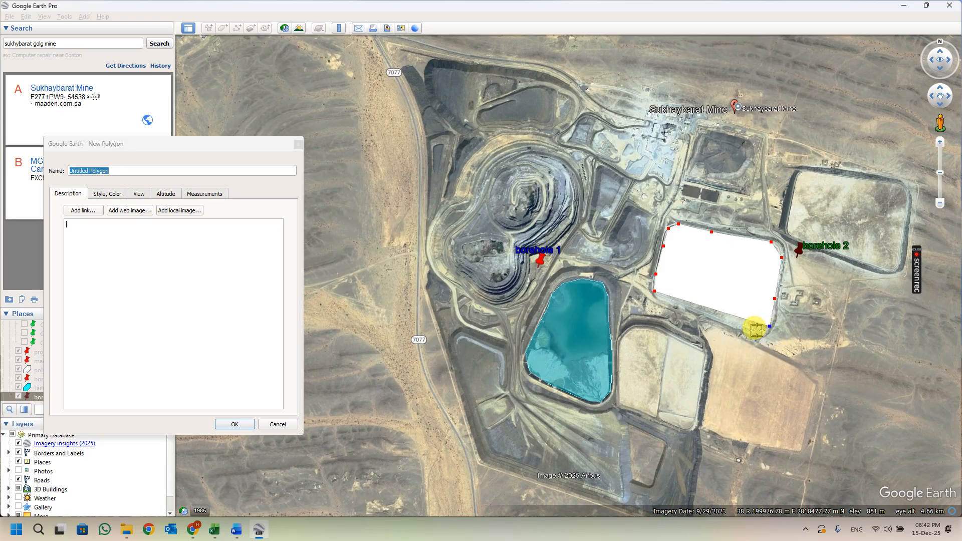
left_click(755, 333)
left_click(700, 313)
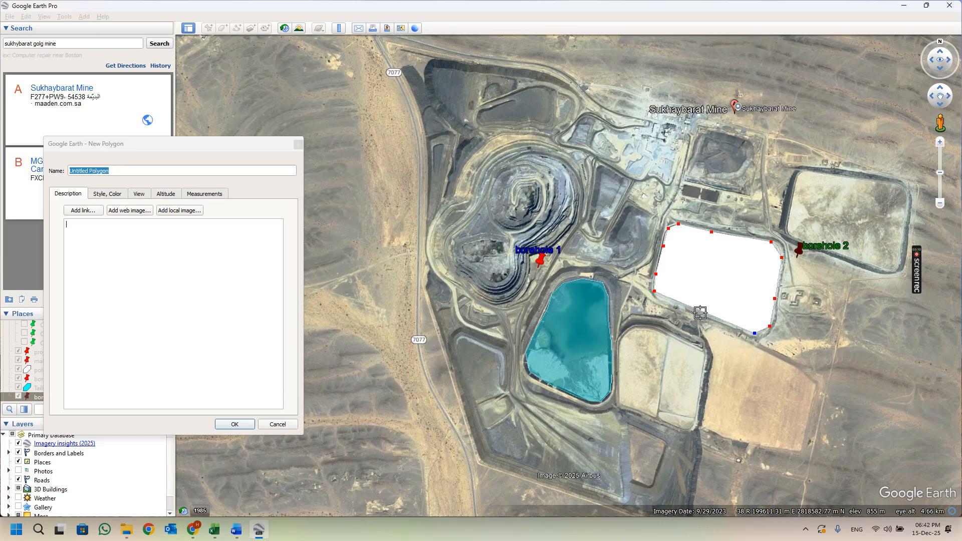
Set the new polygon's line color to orange, #ff5500.
left_click(101, 194)
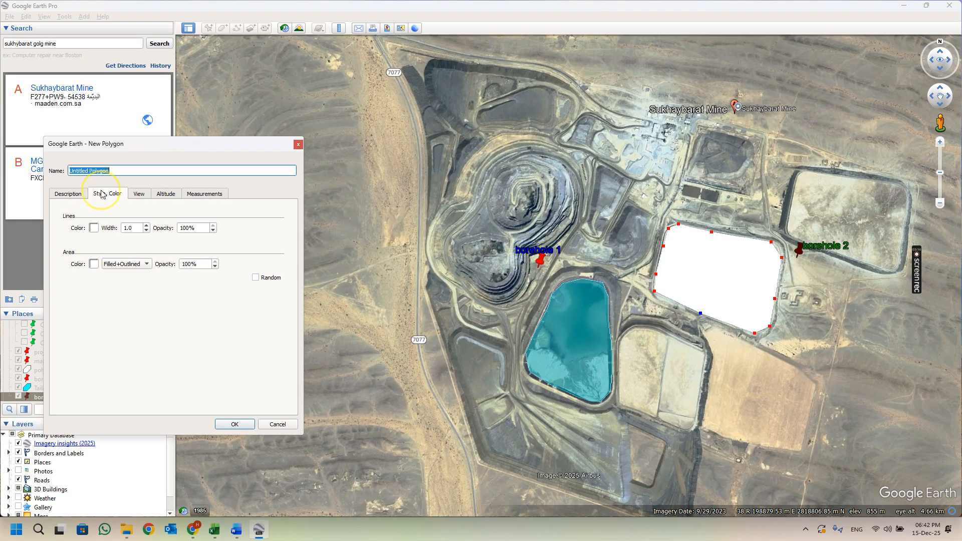
left_click(93, 229)
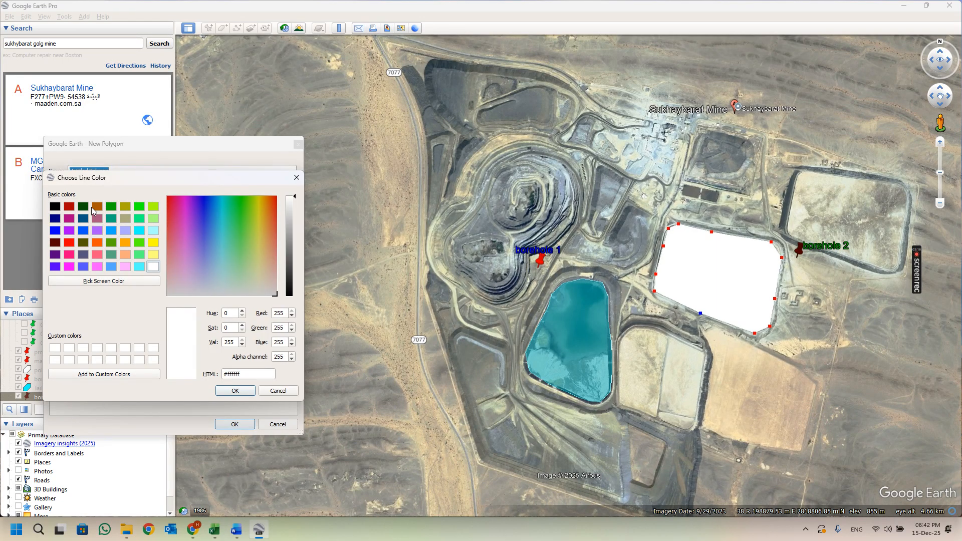
left_click(103, 243)
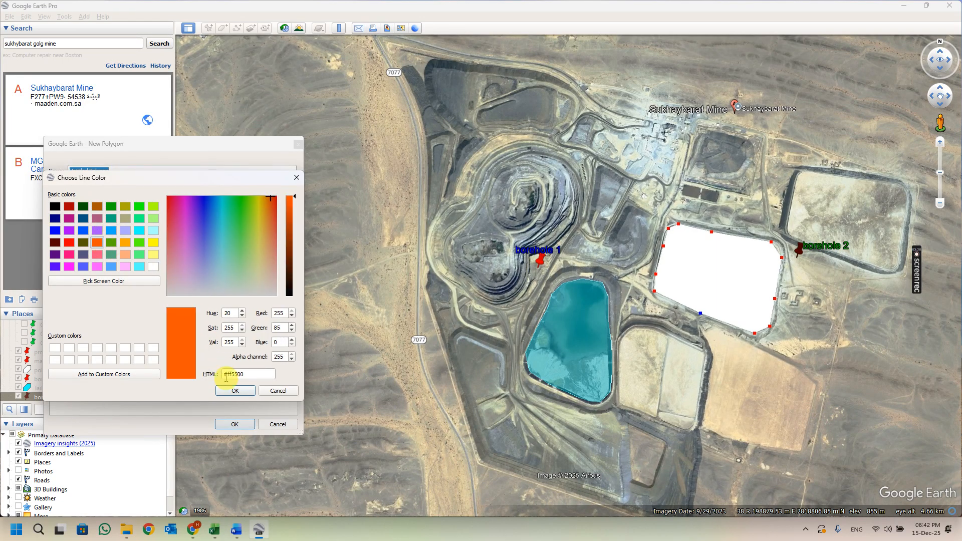
left_click(235, 392)
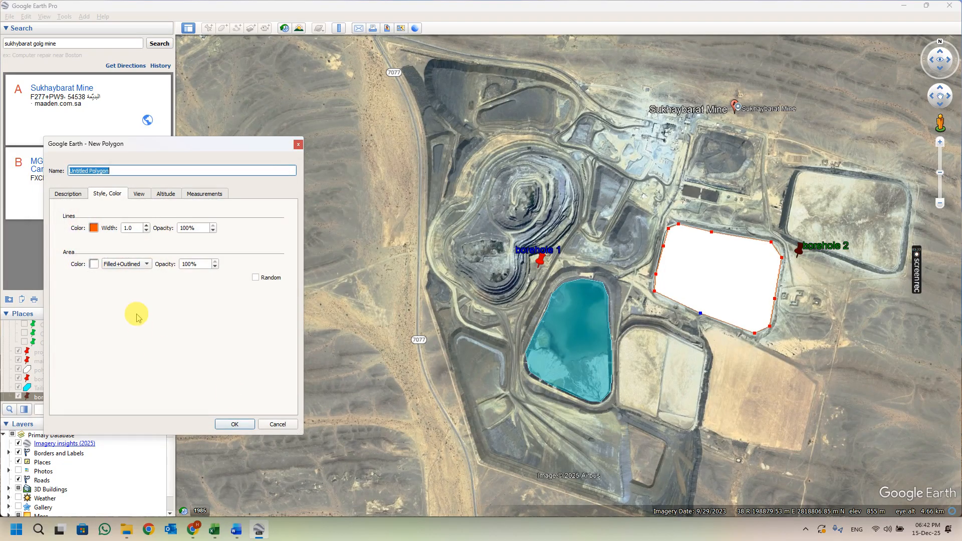
Set the new polygon's area fill color to cyan, #00ffff.
left_click(93, 265)
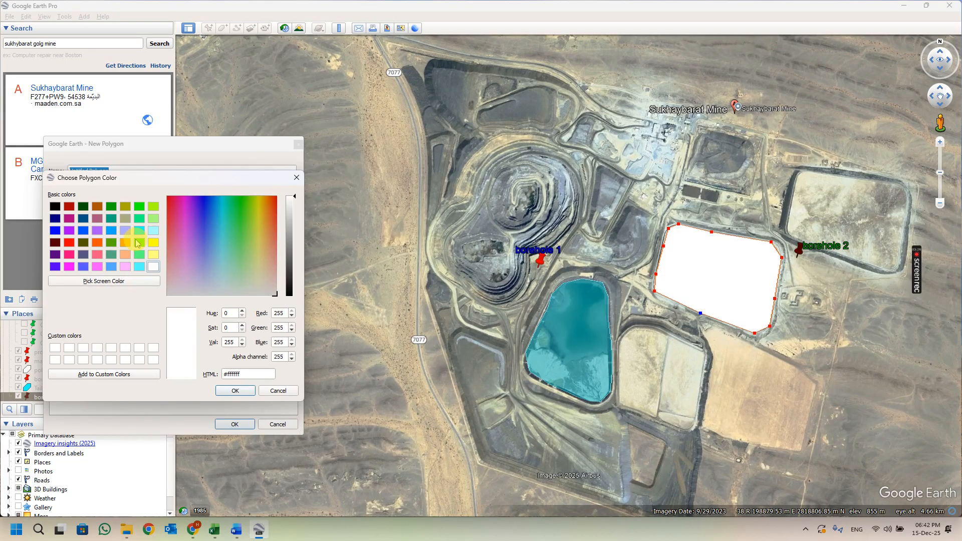
left_click(140, 231)
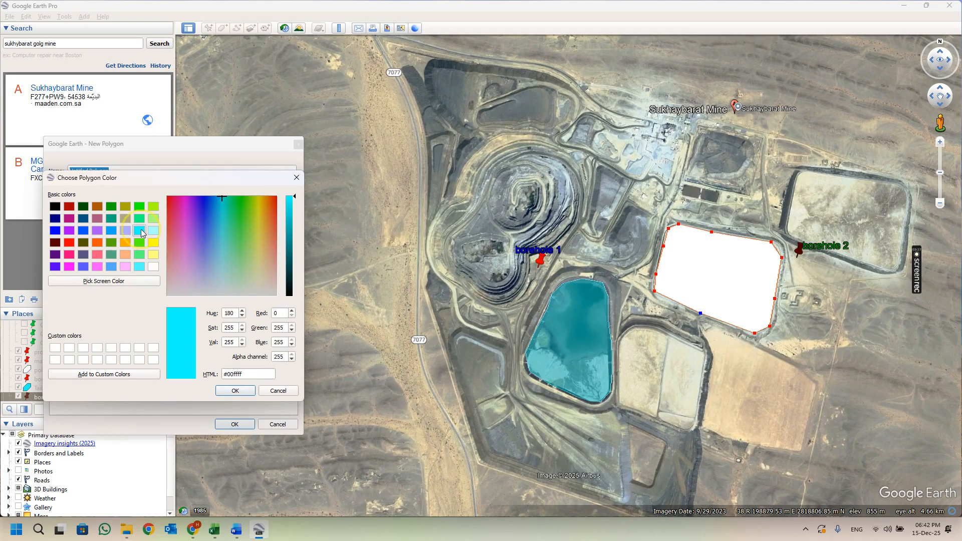
left_click(234, 391)
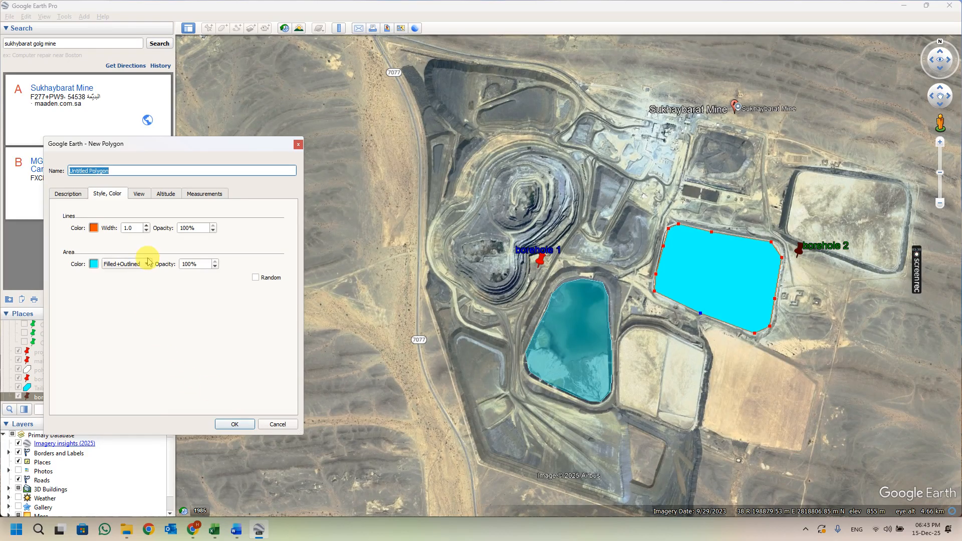
Set the new polygon's area opacity to 50% and save the polygon.
left_click(202, 265)
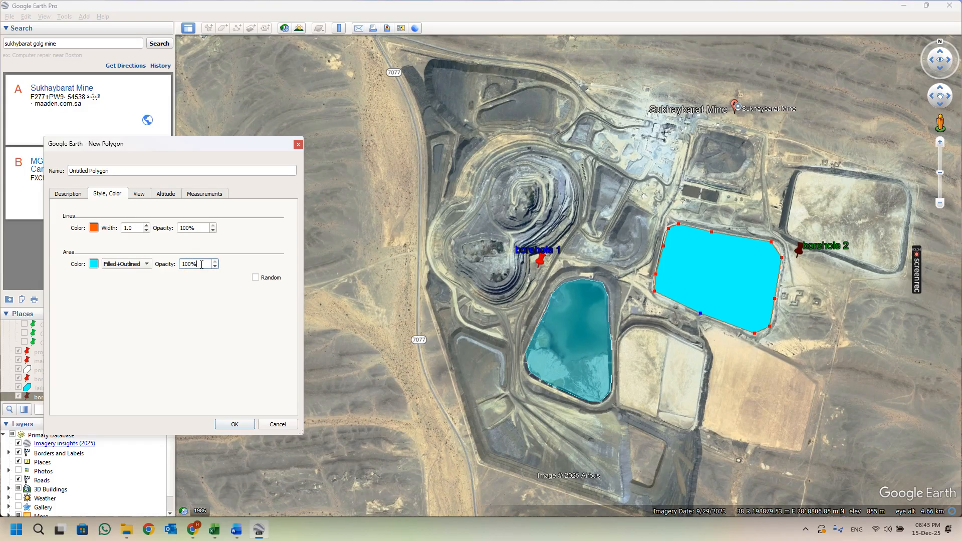
key("BackSpace")
key("BackSpace")
key("BackSpace")
type("50")
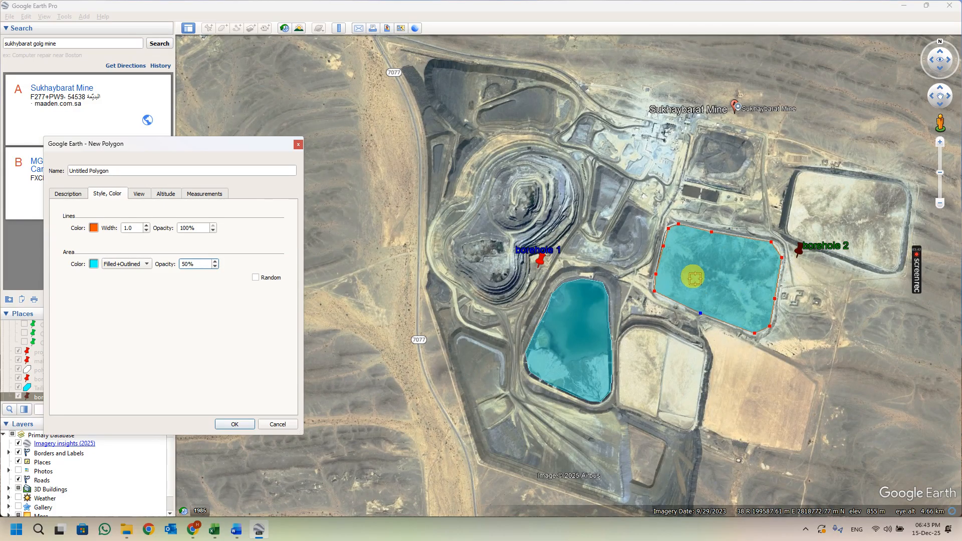
left_click(232, 424)
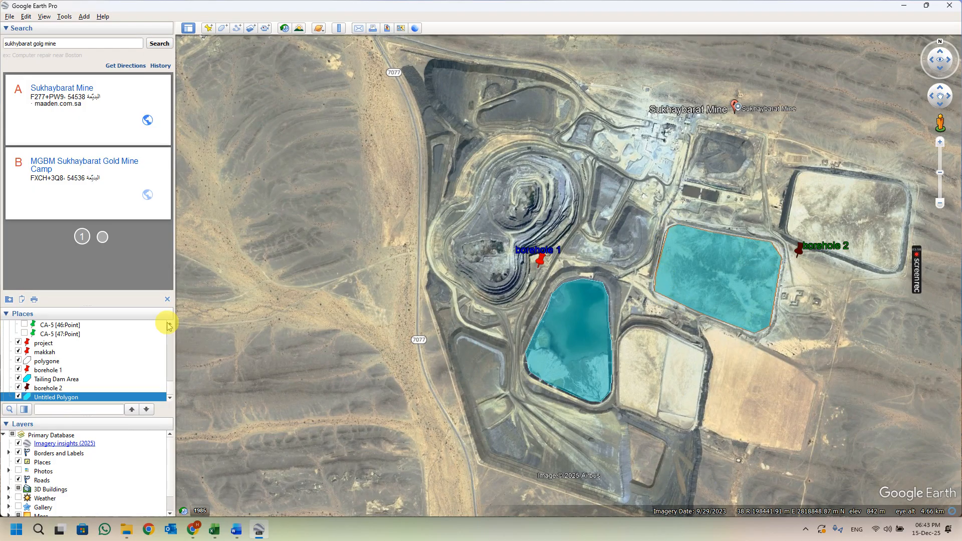
Save the borehole 2 placemark as the KMZ file "borehole 2" in the OneDrive Desktop folder.
left_click(49, 389)
right_click(49, 389)
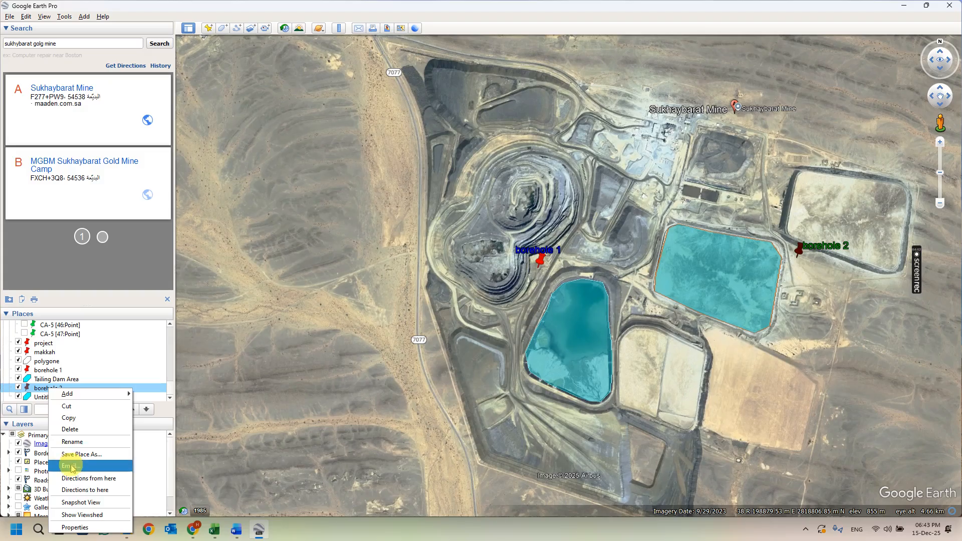
left_click(86, 458)
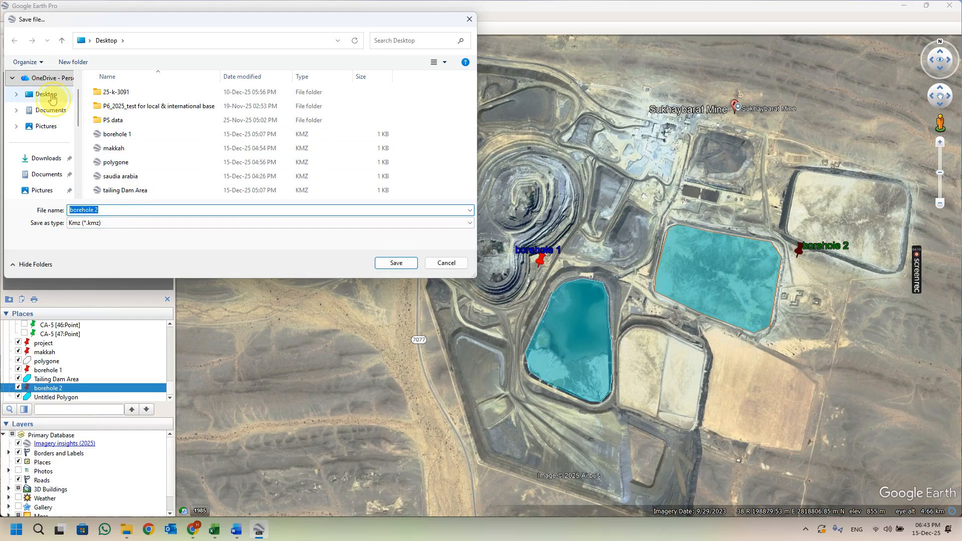
left_click(50, 96)
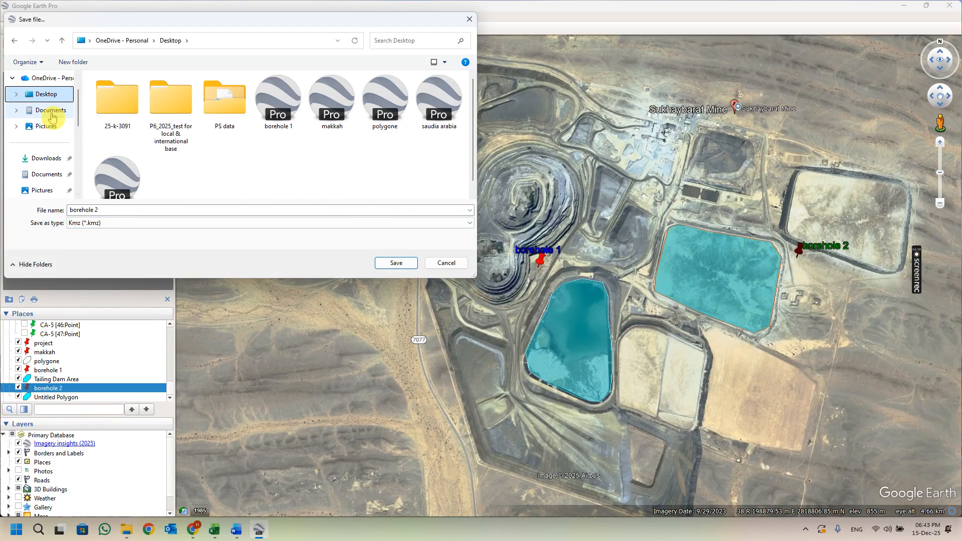
left_click(396, 267)
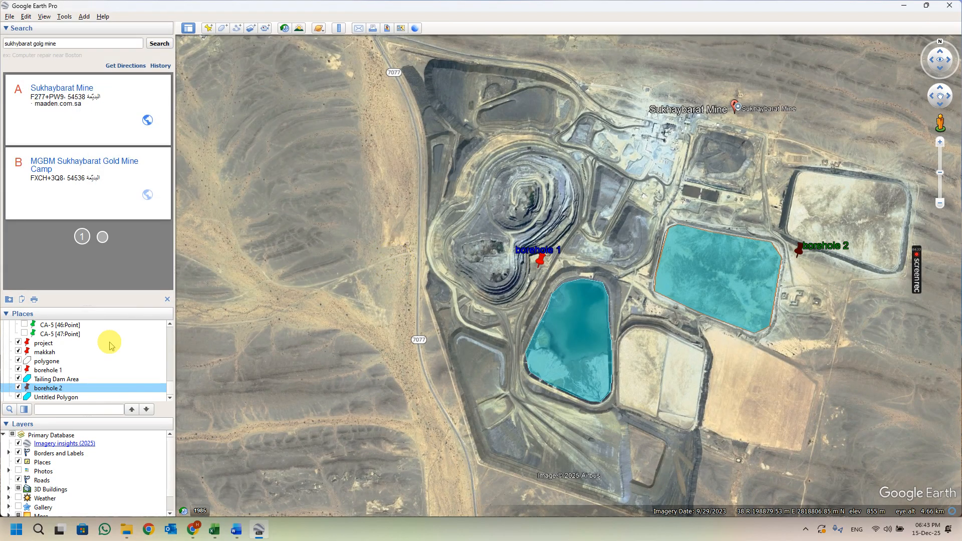
Rename the untitled polygon in the saved places to "tailing dam".
left_click(65, 397)
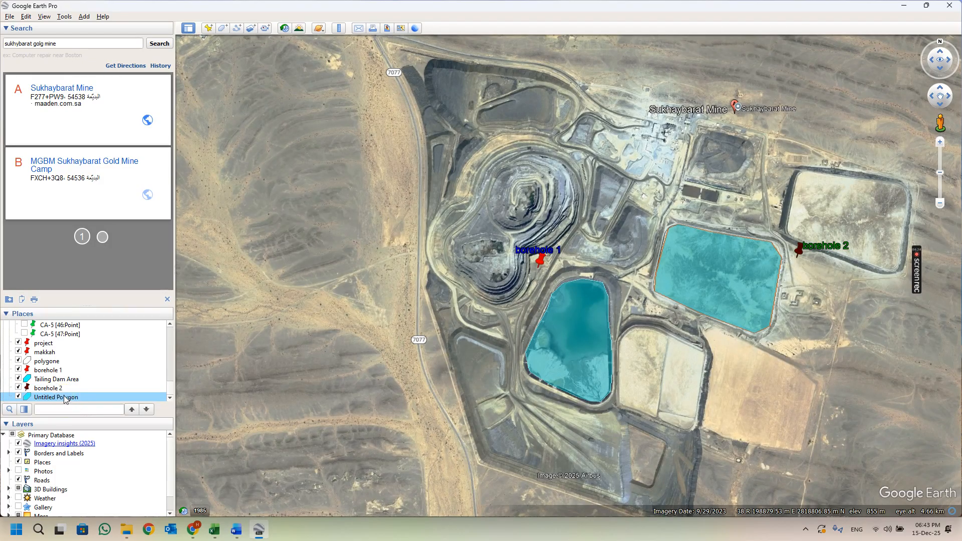
right_click(80, 399)
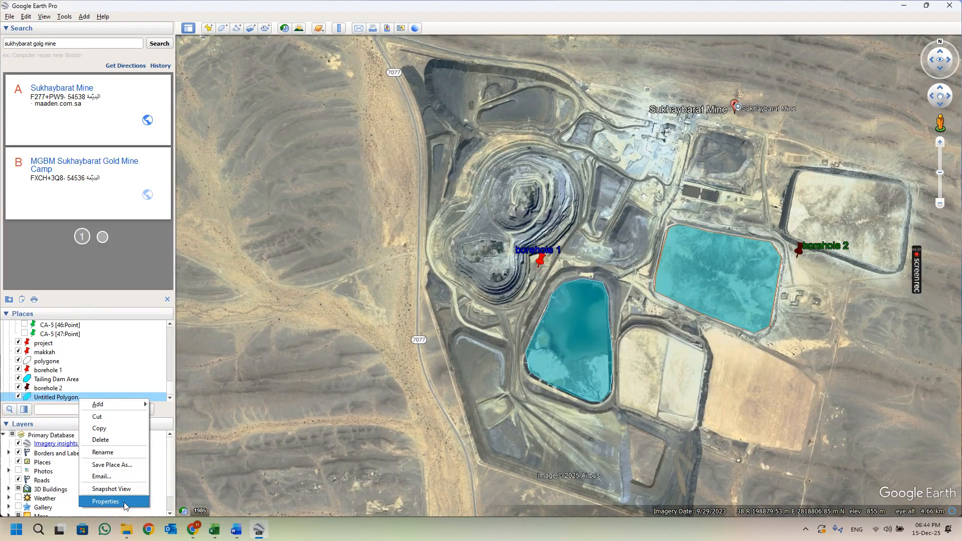
left_click(116, 456)
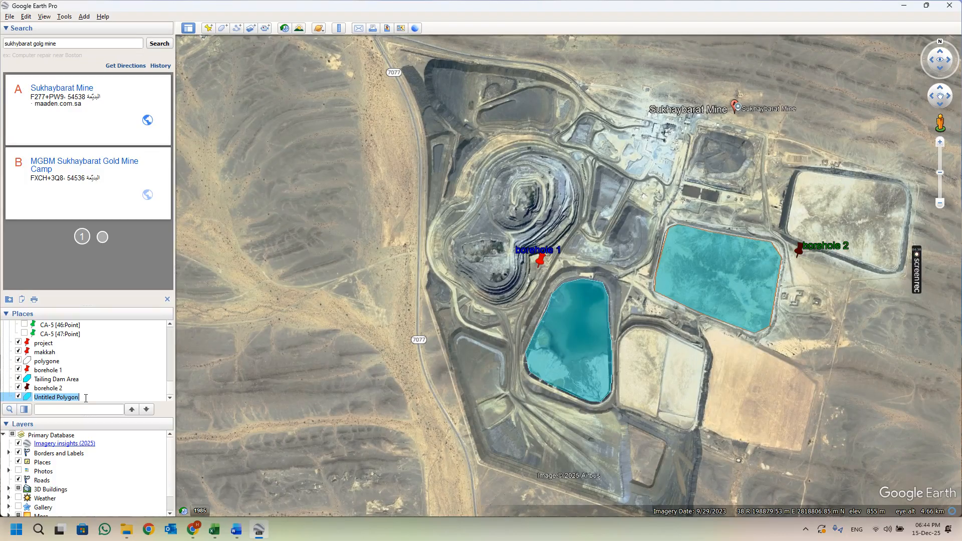
type("tailing Dam")
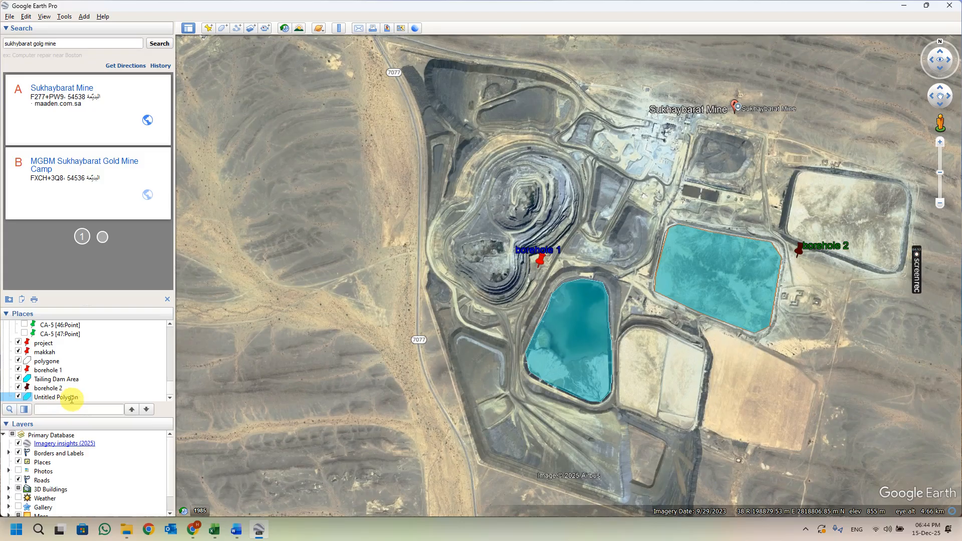
left_click(72, 399)
key("BackSpace")
key("BackSpace")
key("BackSpace")
key("BackSpace")
key("BackSpace")
key("BackSpace")
key("BackSpace")
key("BackSpace")
key("BackSpace")
key("BackSpace")
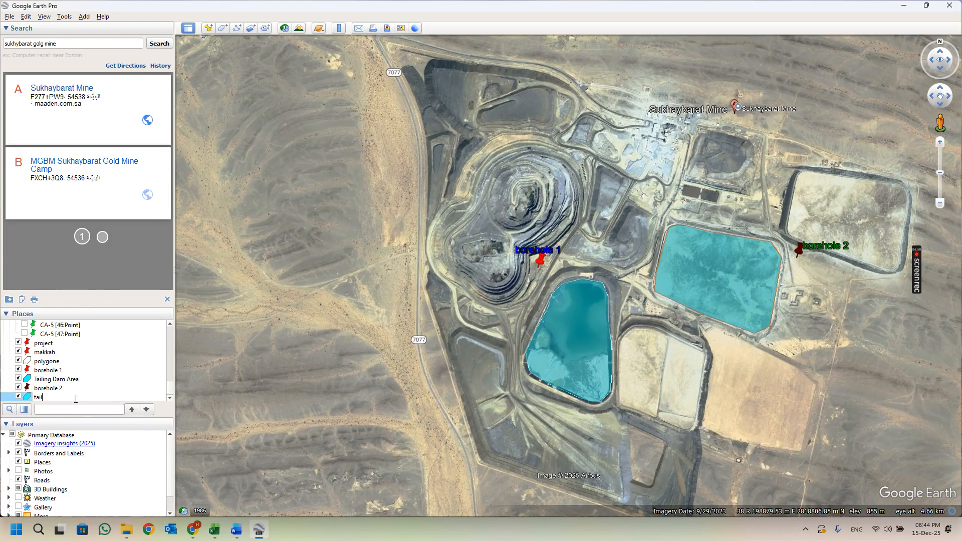
type("tailing dam")
left_click(76, 399)
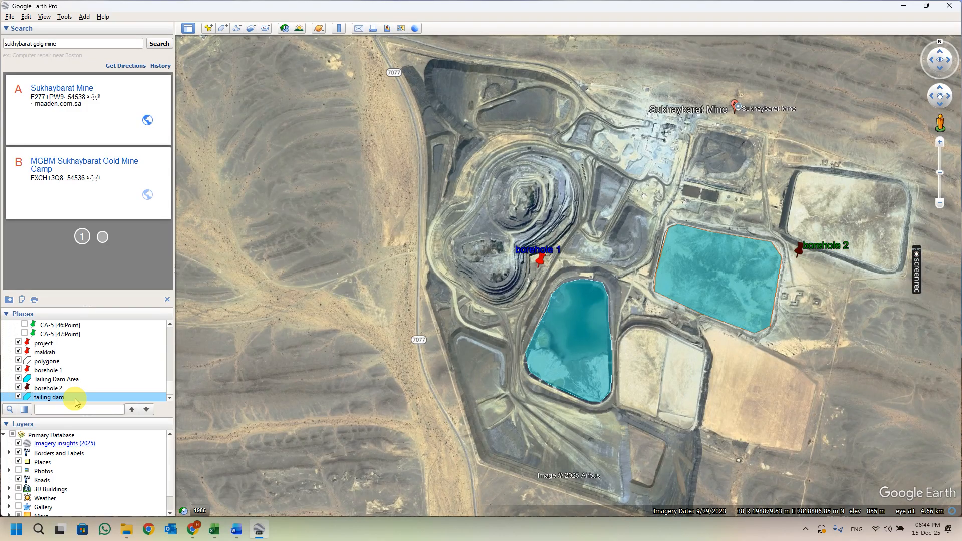
Save the tailing dam polygon as the KMZ file "tailing dam" in the OneDrive Desktop folder.
left_click(66, 400)
right_click(68, 400)
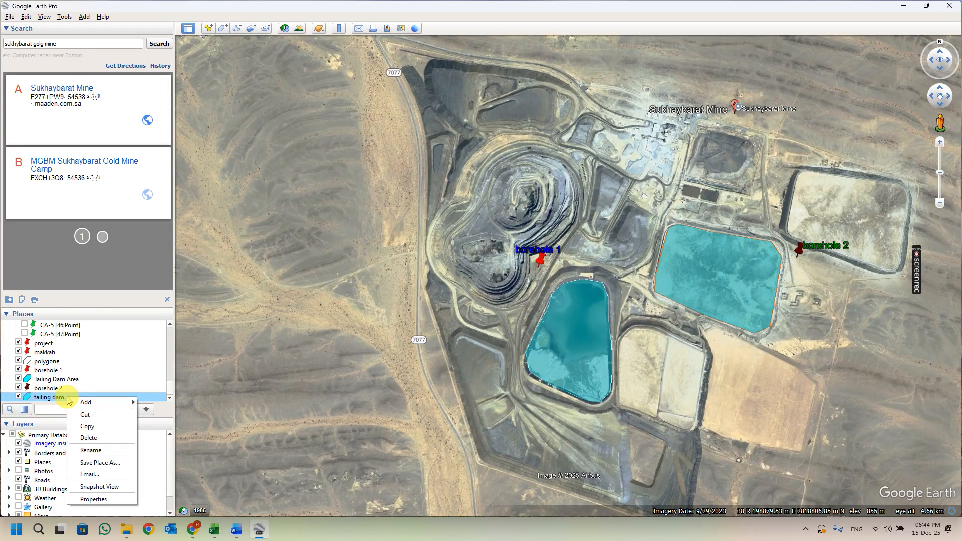
left_click(93, 462)
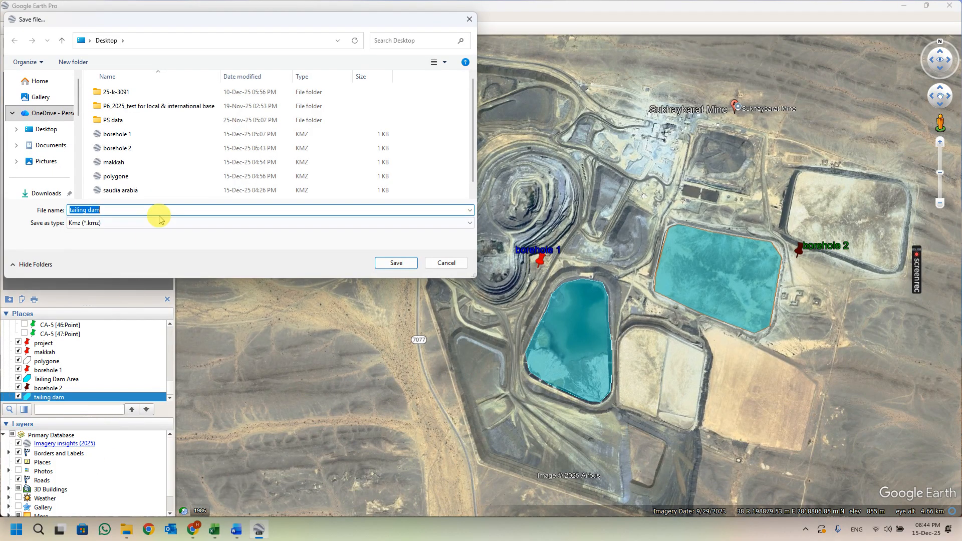
left_click(59, 134)
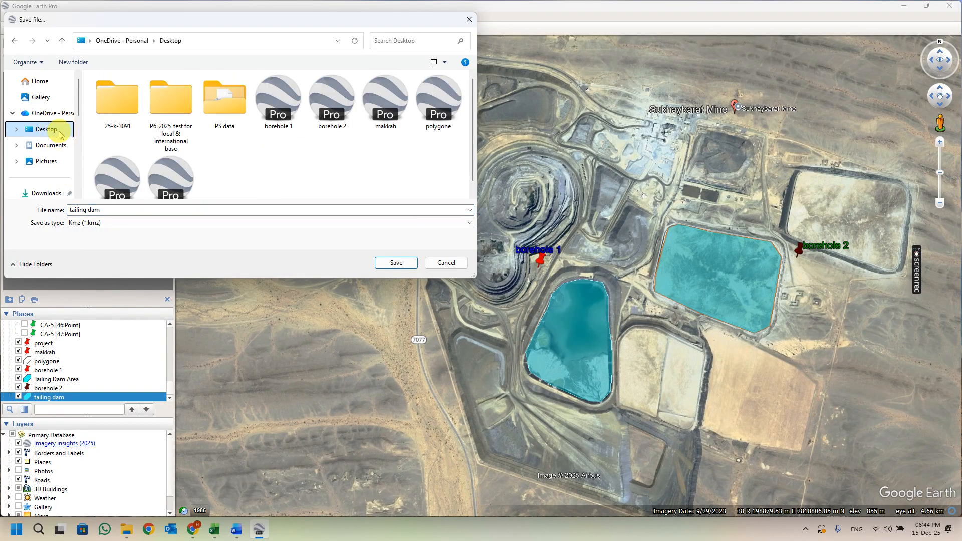
left_click(388, 266)
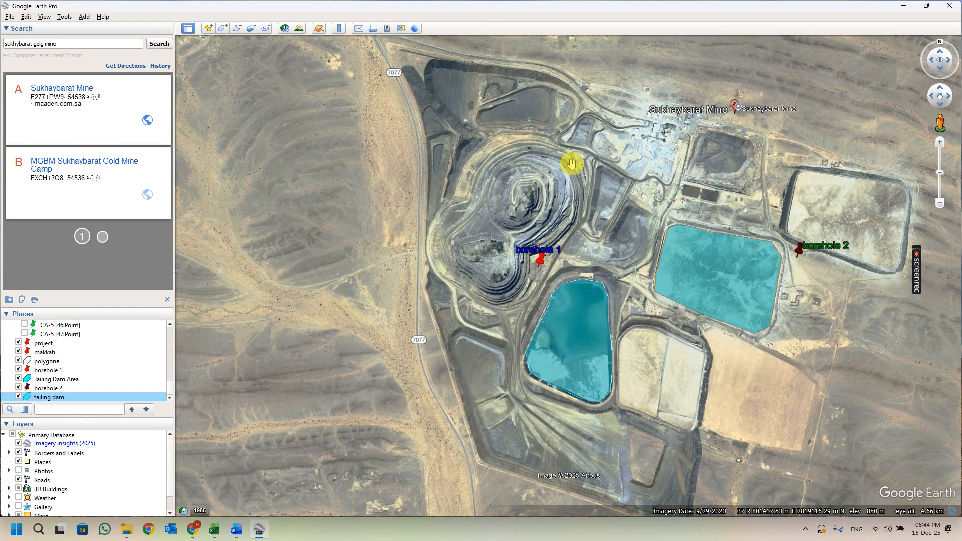
left_click(646, 203)
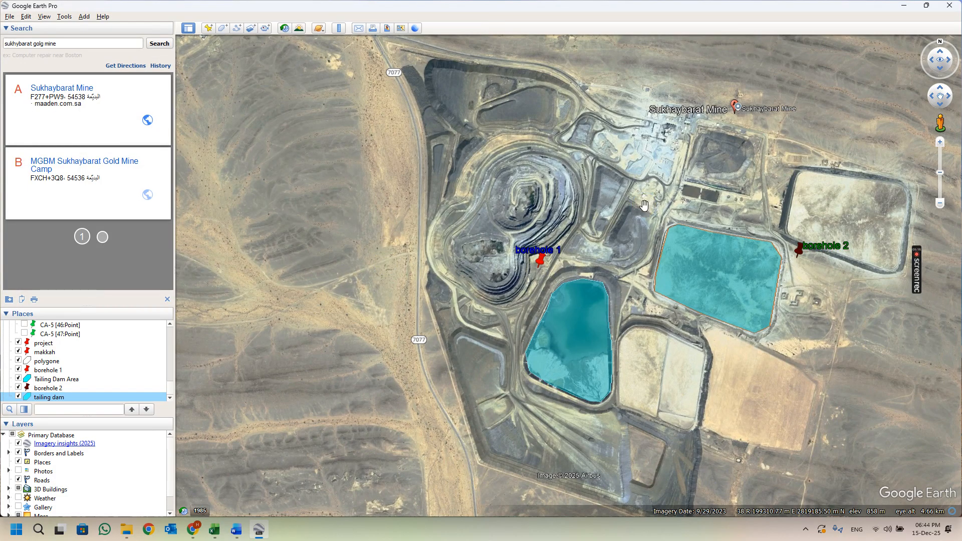